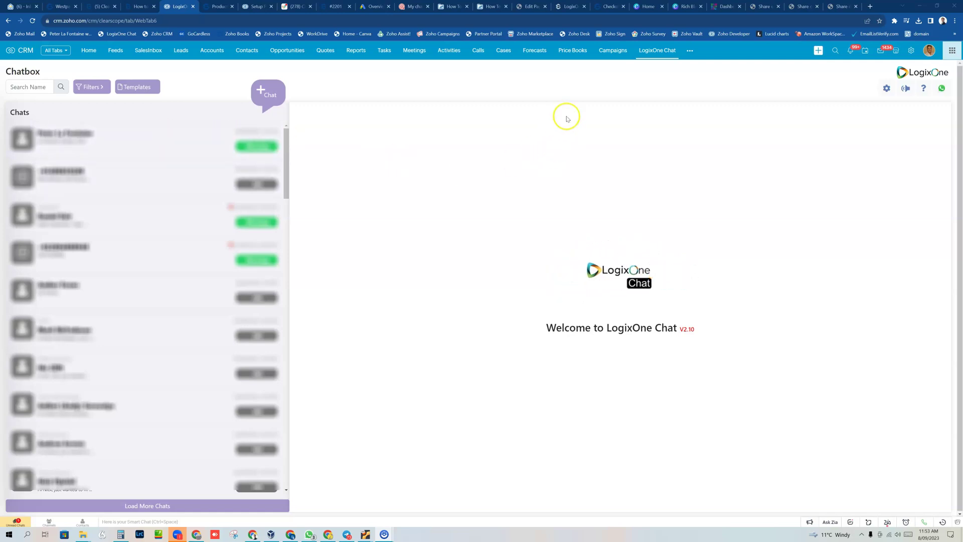
Open the WhatsApp QR code's short link from the QRstuff dashboard, via the Canva flyer
click(682, 9)
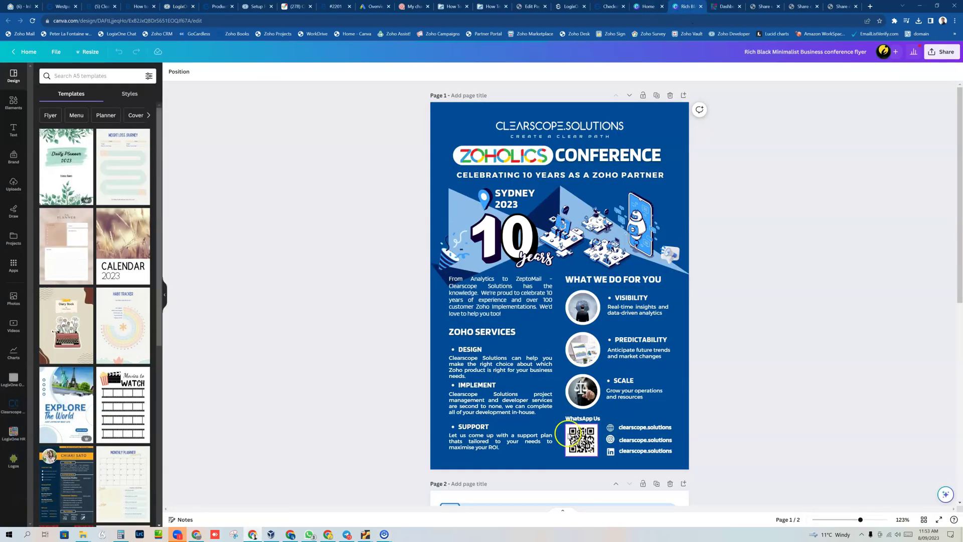
click(723, 7)
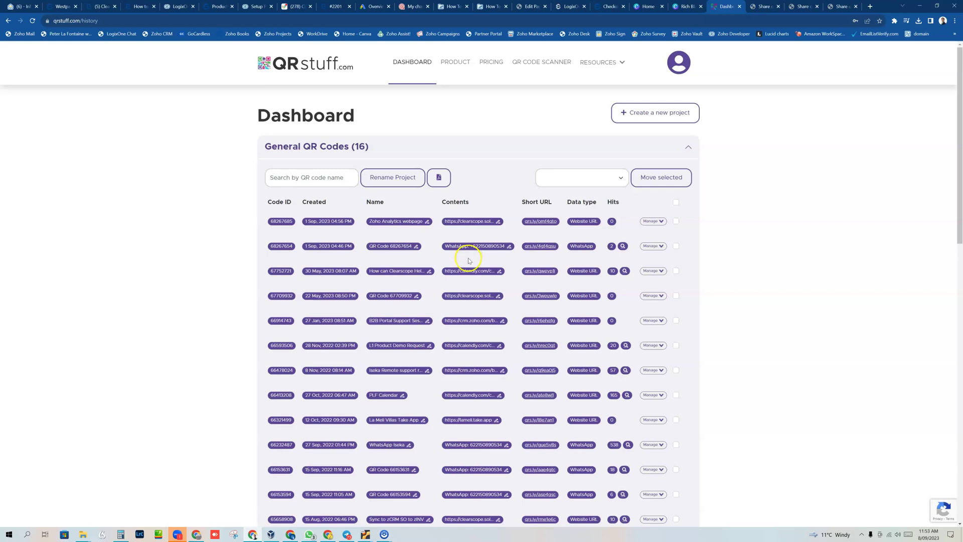
click(539, 246)
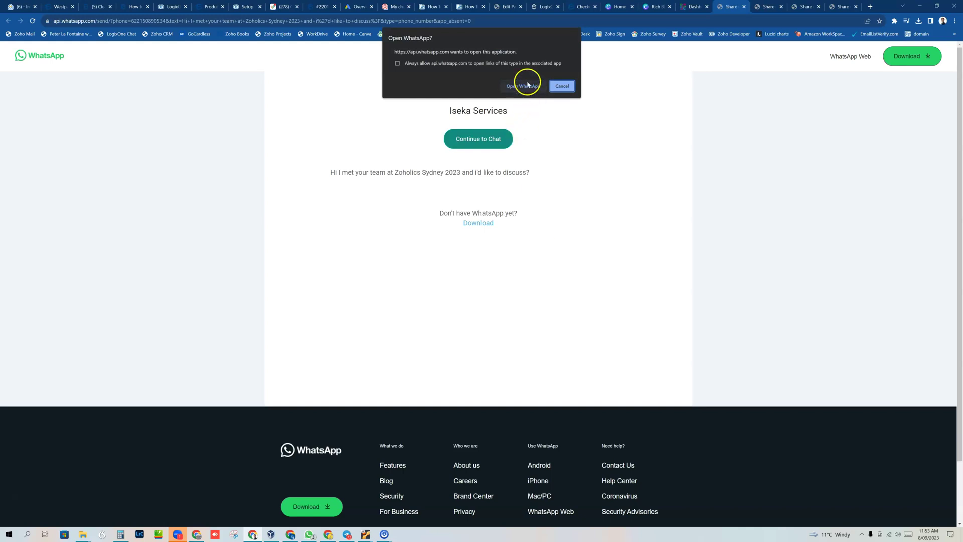
Open the link in the WhatsApp app and send the prefilled Zoholics Sydney 2023 message
click(528, 85)
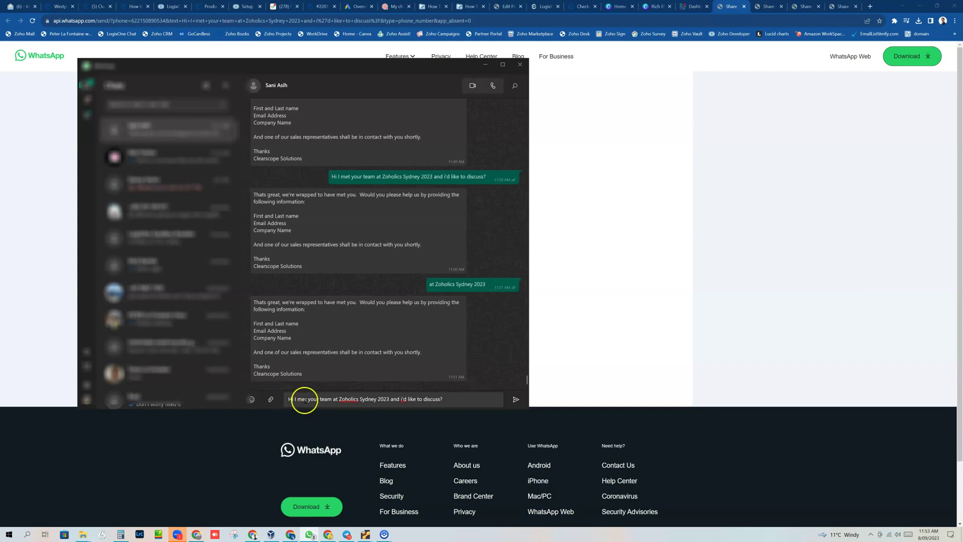
click(517, 400)
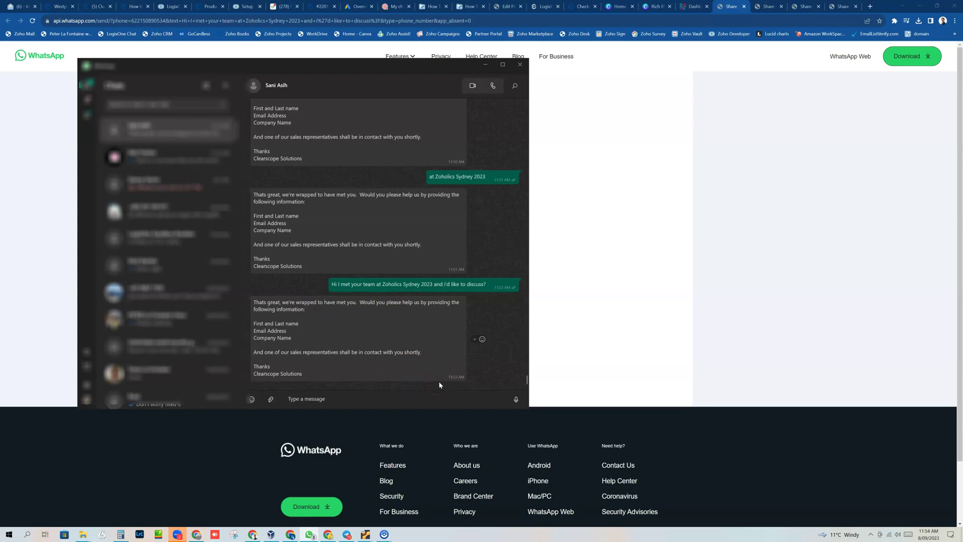
Open the newest WhatsApp conversation in the LogixOne Chat inbox
click(172, 6)
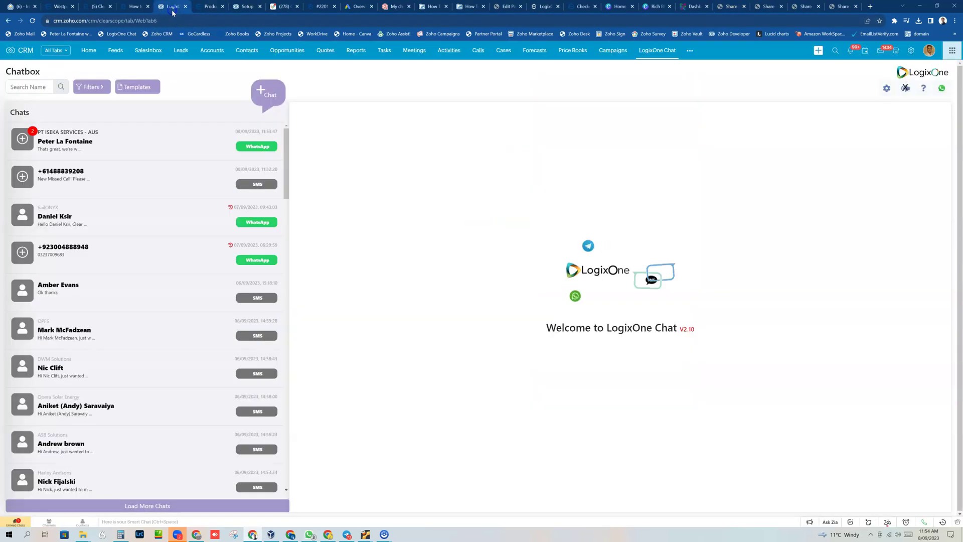
click(123, 133)
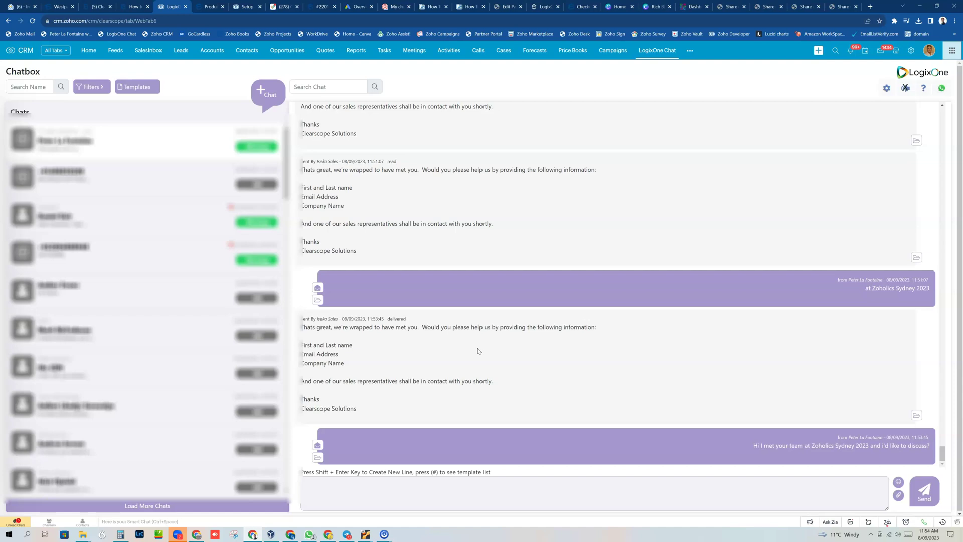
In WhatsApp, send a three-line reply with a first name, email address and Test Company
key(alt+Tab)
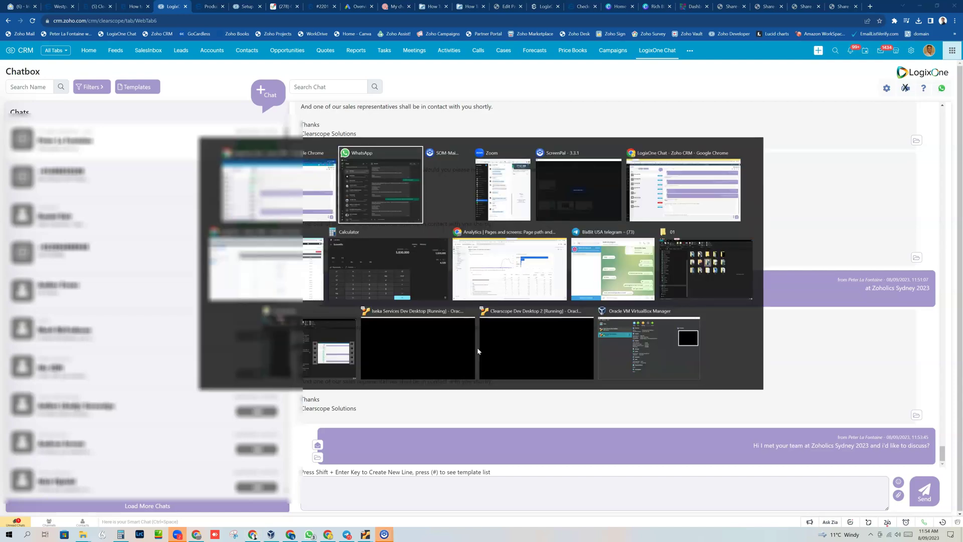
click(322, 398)
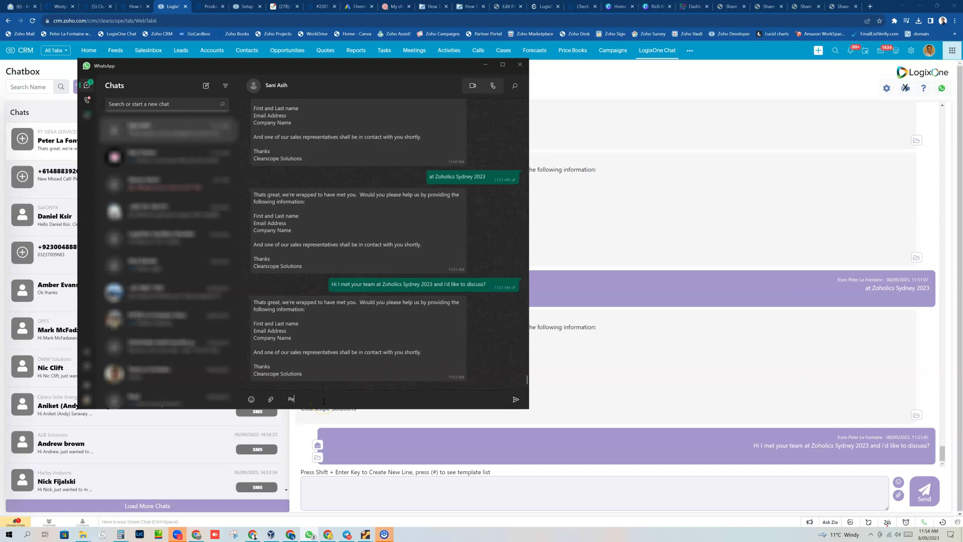
text(ter)
key(shift+Return)
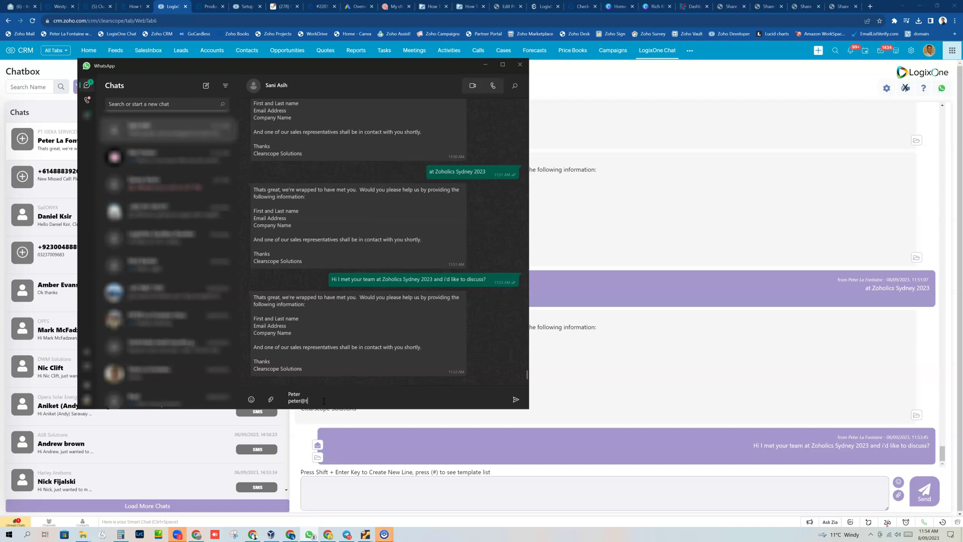
key(shift+Return)
text(Test Company)
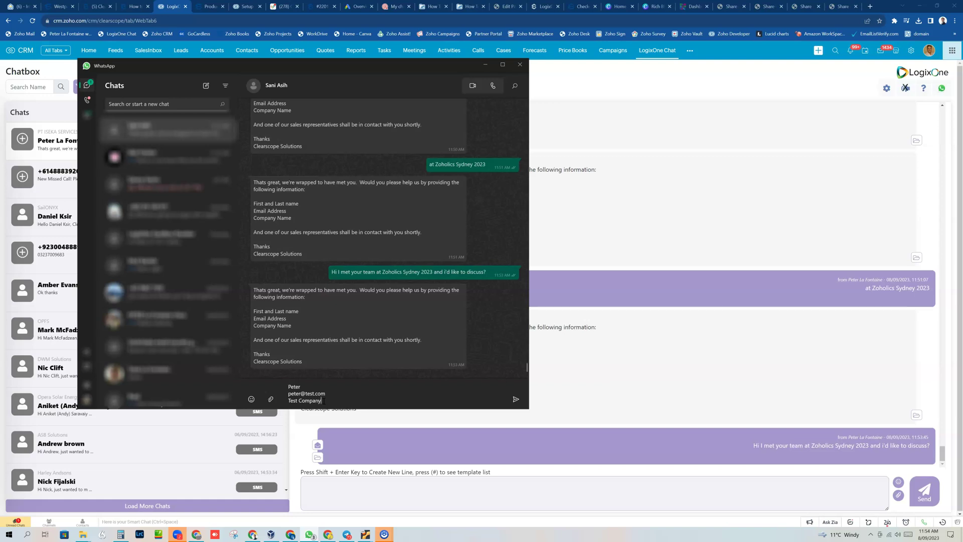
key(Return)
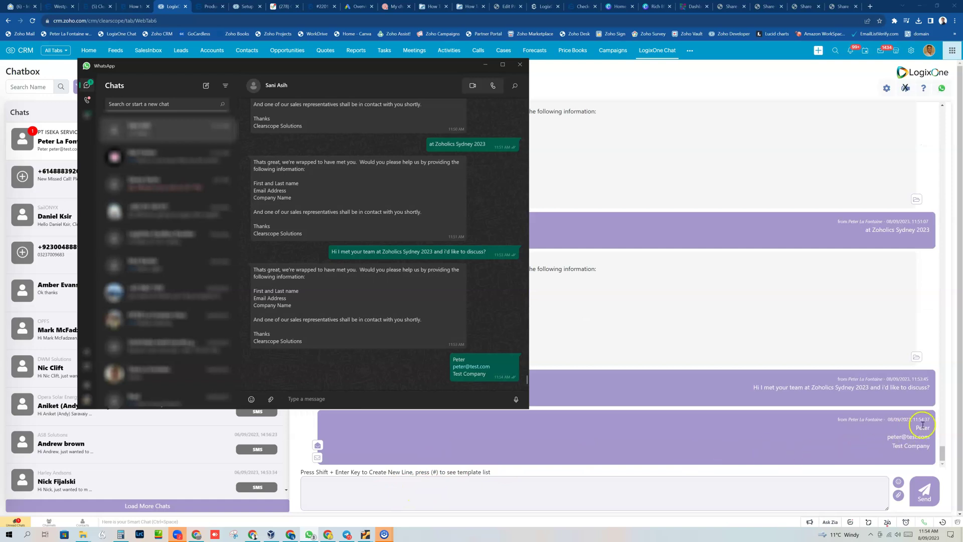
Send an appointment-scheduling thank-you and the Closedchat (Bahasa) 'Baik, Terima Kasih.' template
click(583, 495)
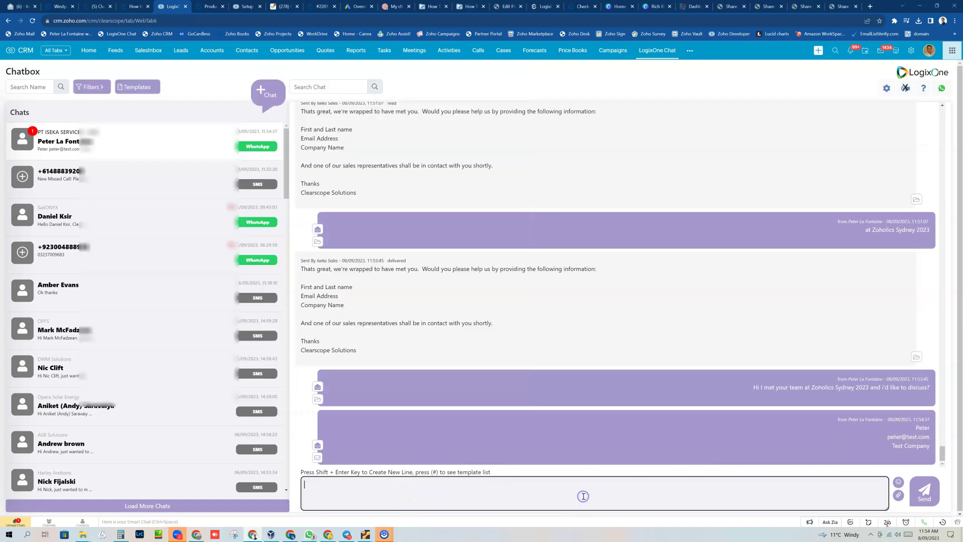
text(Thank)
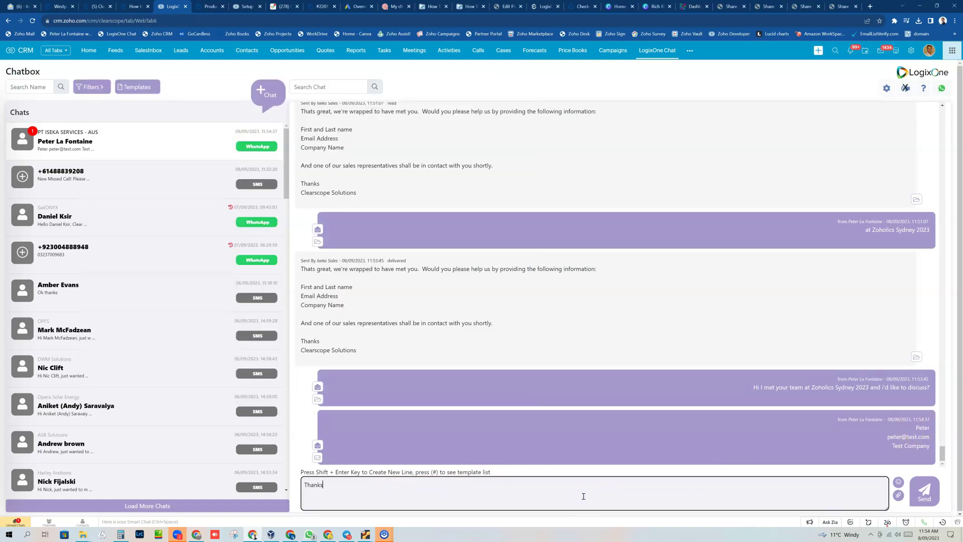
text(s)
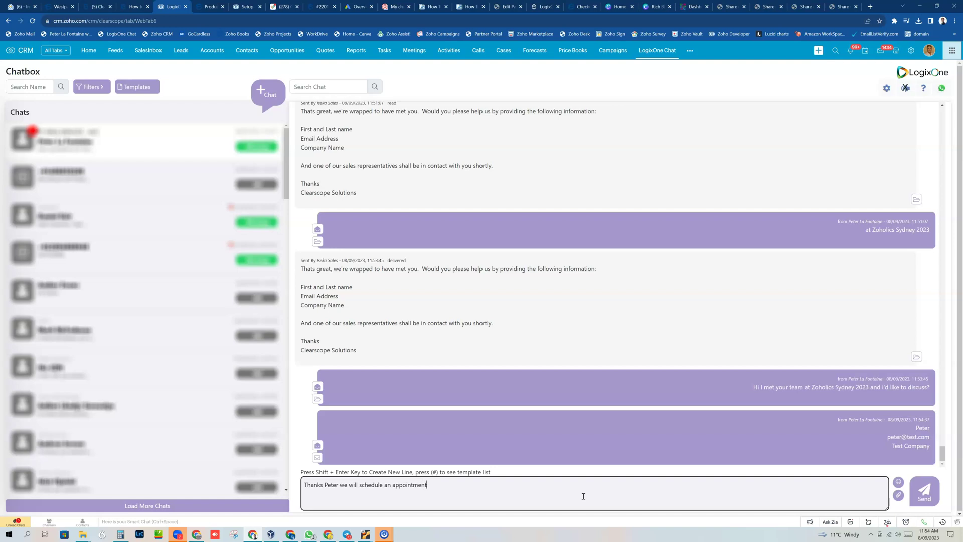
key(Return)
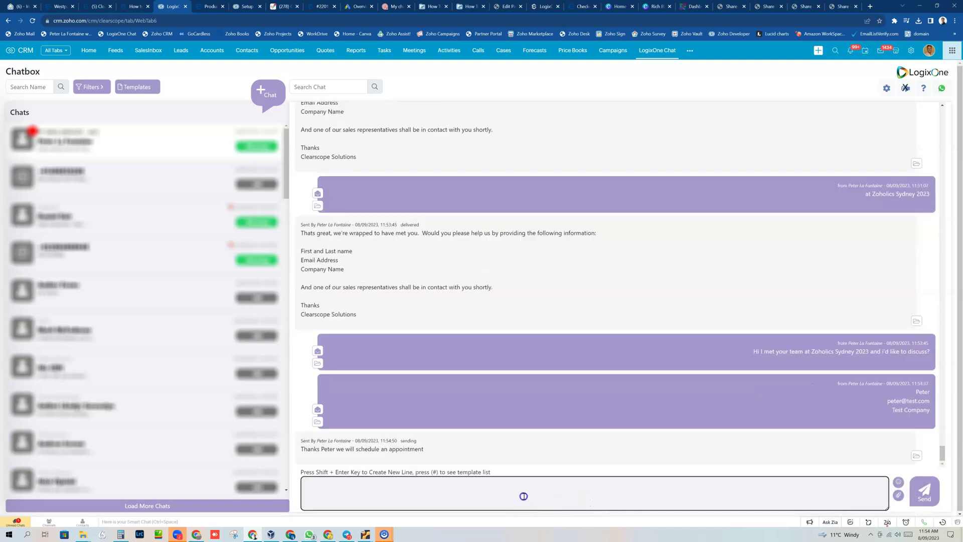
text(#)
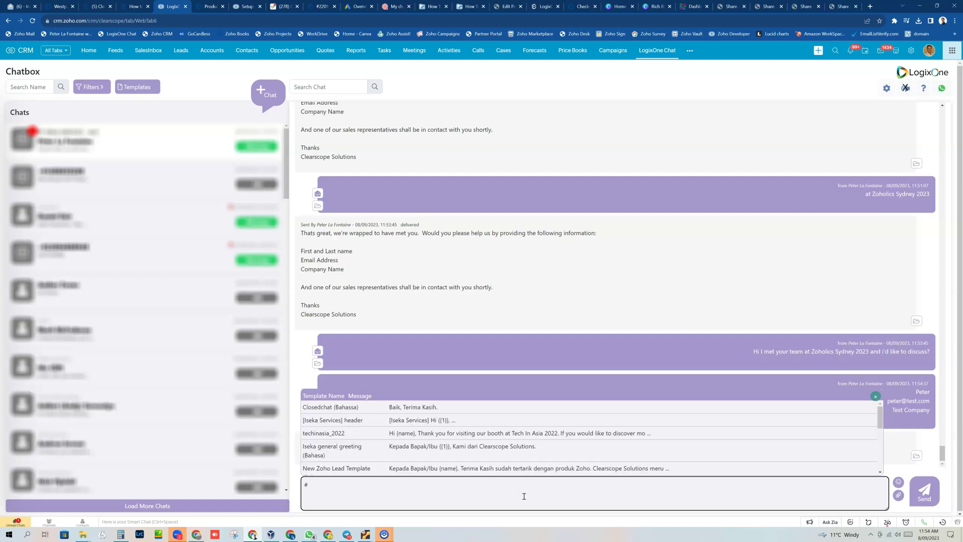
click(426, 406)
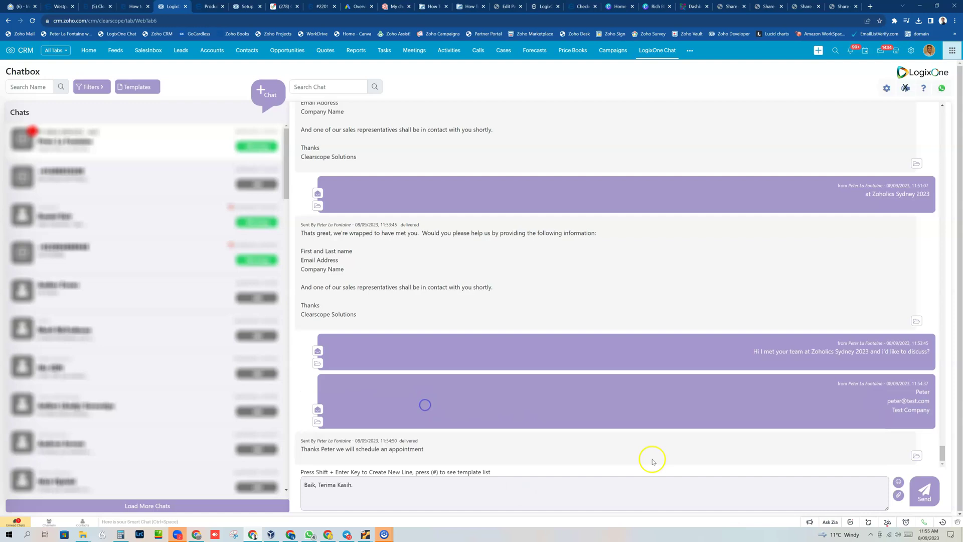
click(926, 491)
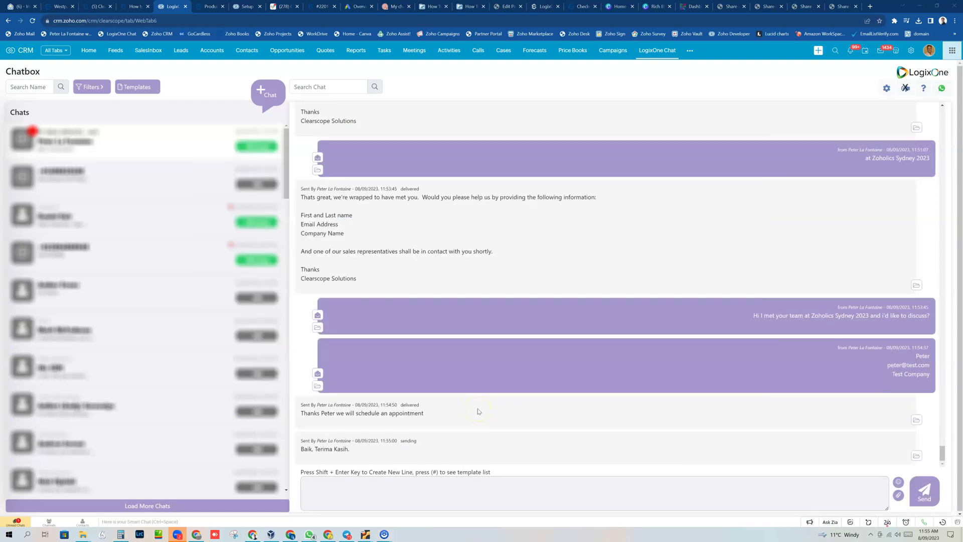
key(alt+Tab)
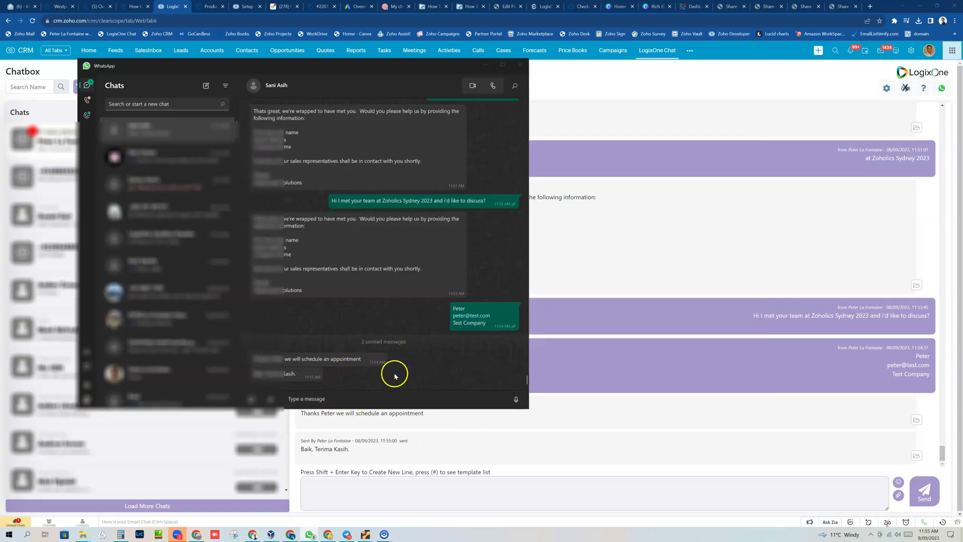
Read the newly arrived replies in WhatsApp, then close the WhatsApp window
click(356, 398)
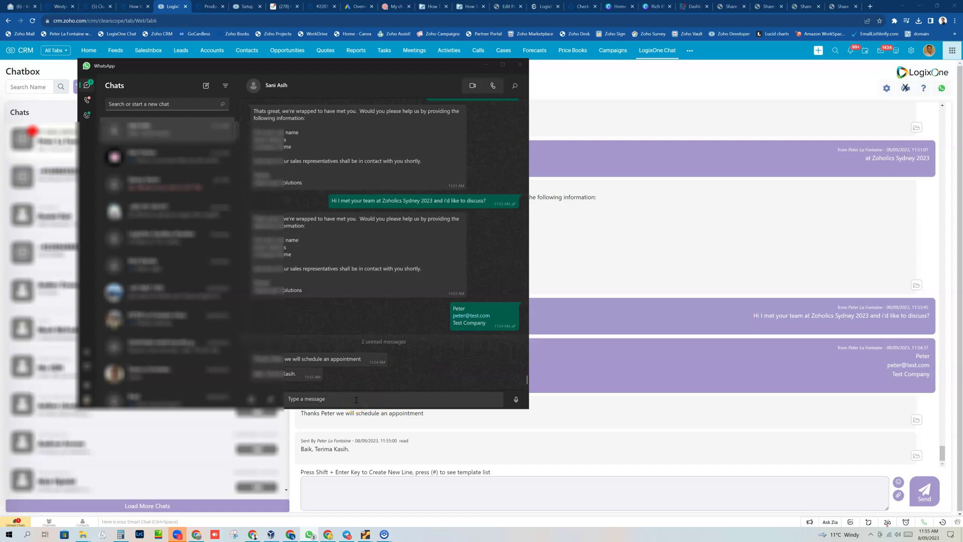
click(483, 66)
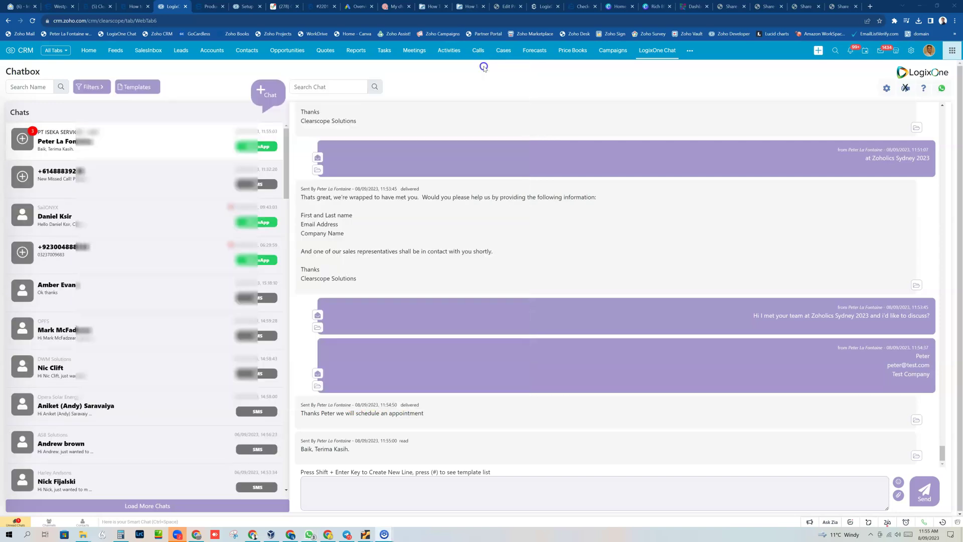
Open the Conference Autoresponder rule and review its Content contains and Direction Inbound conditions
click(247, 6)
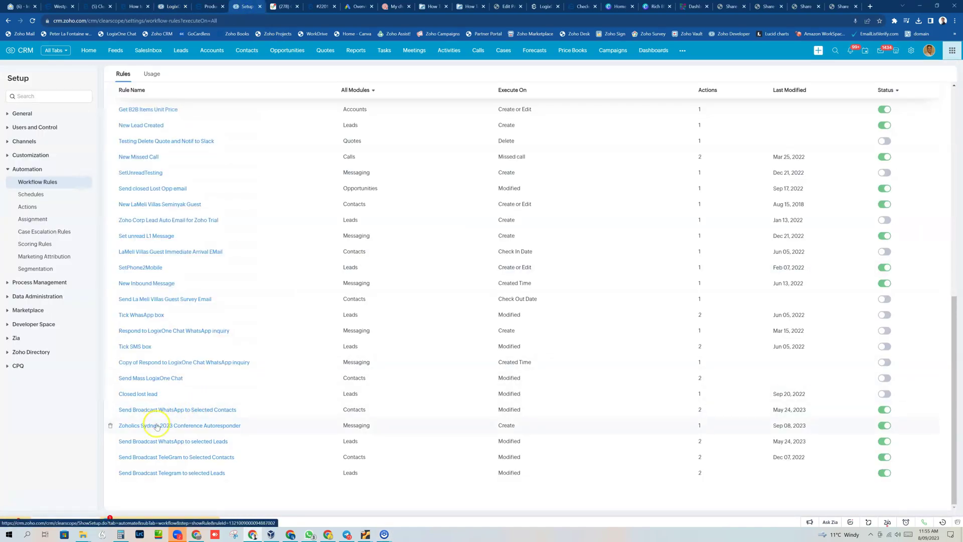
scroll(452, 222, up, 10)
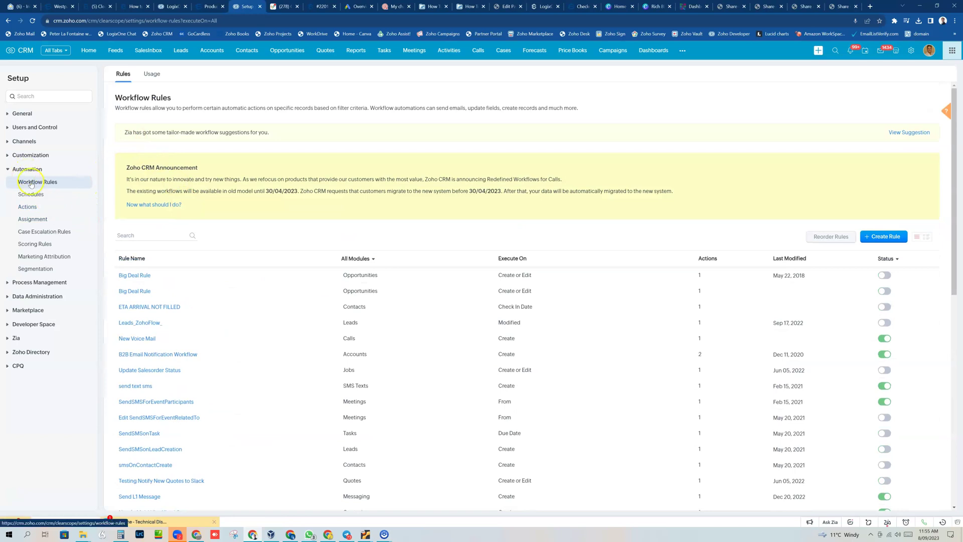
scroll(159, 392, down, 10)
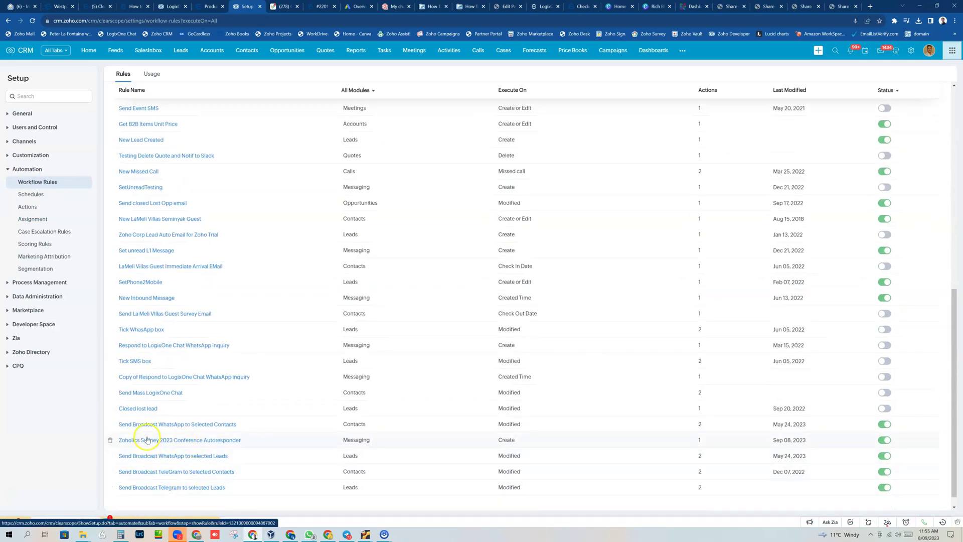
click(179, 439)
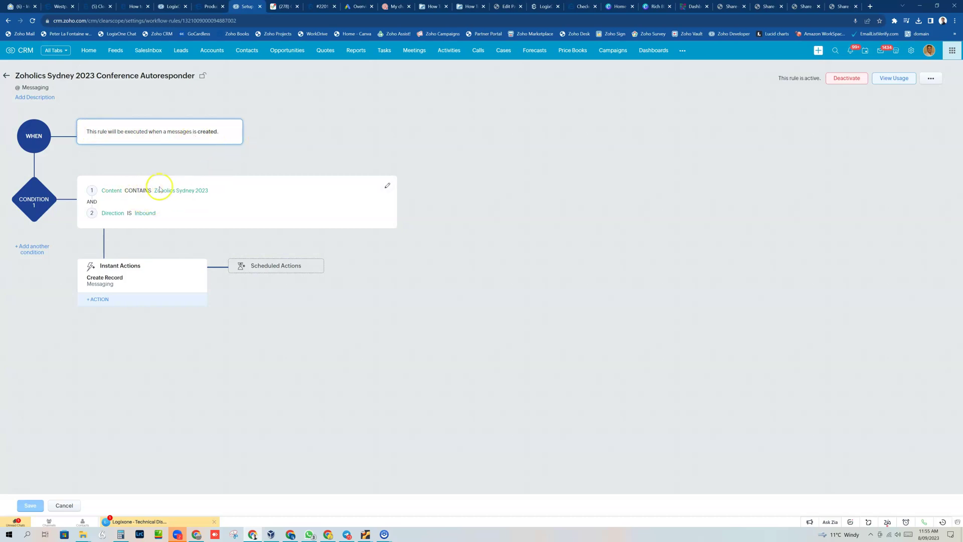
mouse_move(181, 191)
click(387, 186)
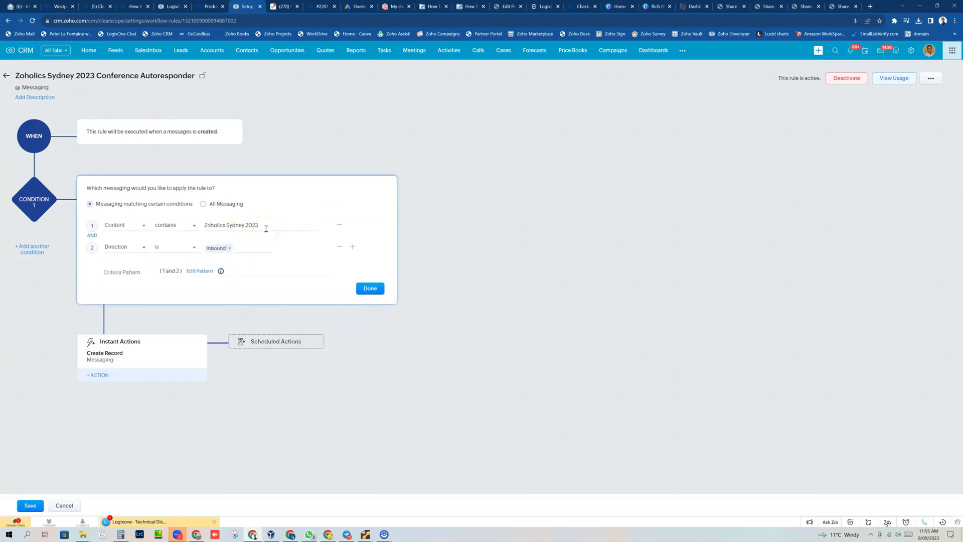
click(370, 288)
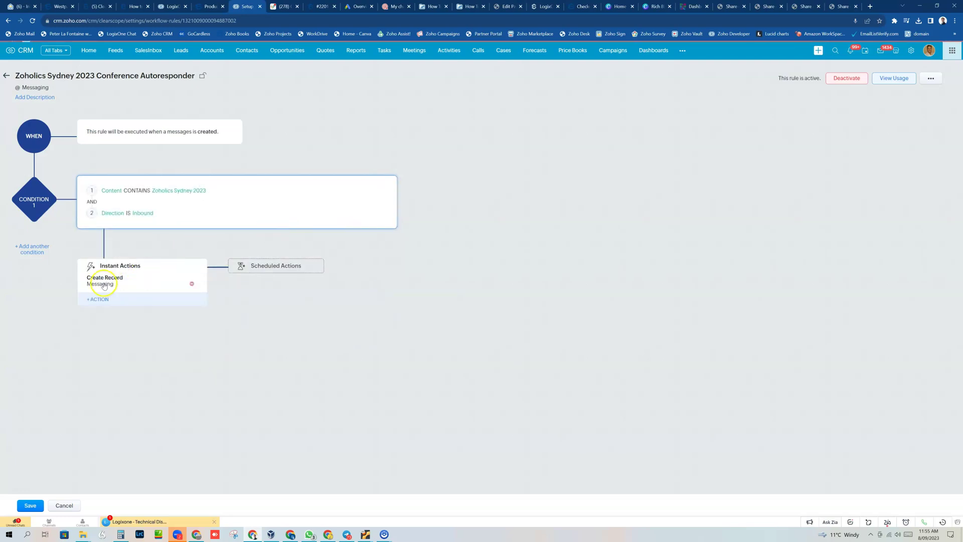
Point the Create Record action's WhatsApp message at the #Phone Number field and save the rule
click(105, 285)
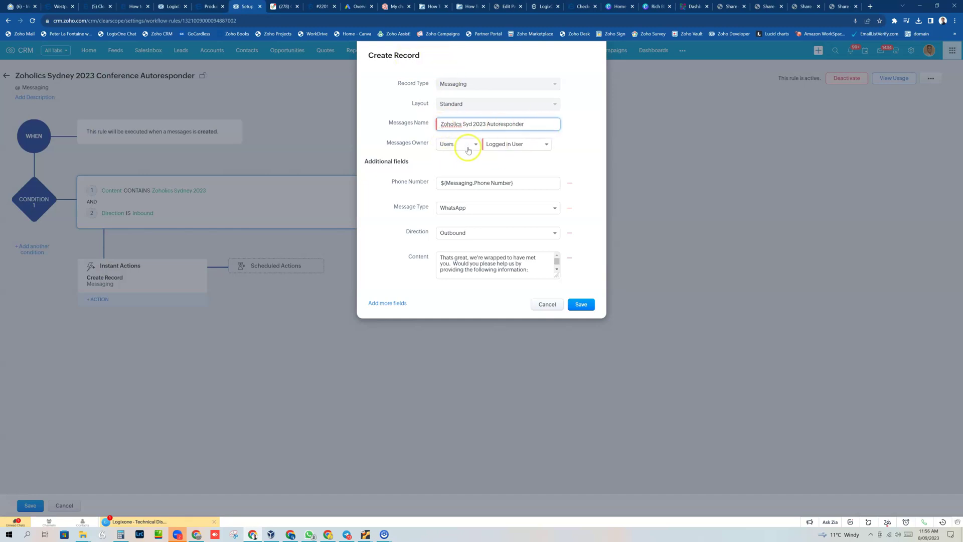
mouse_move(497, 183)
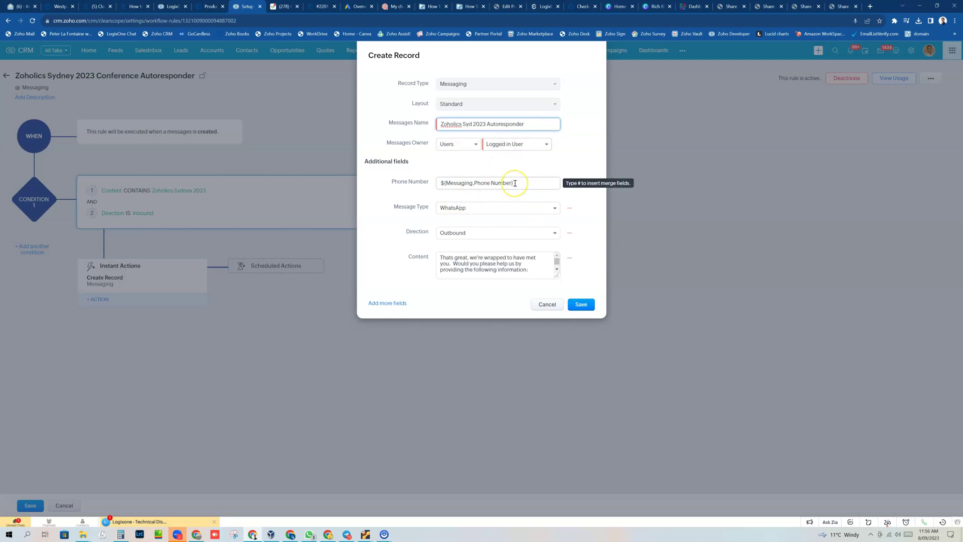
drag(515, 183, 437, 183)
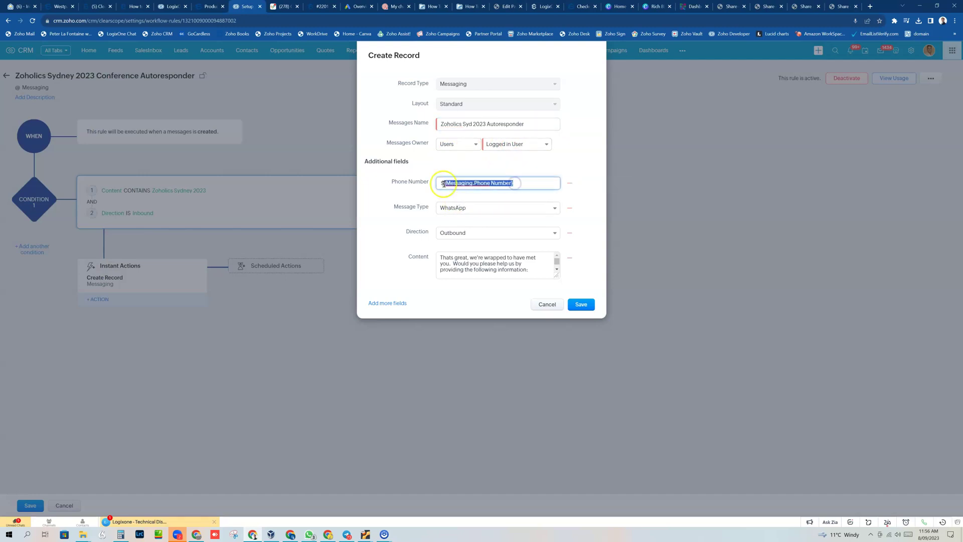
text(#)
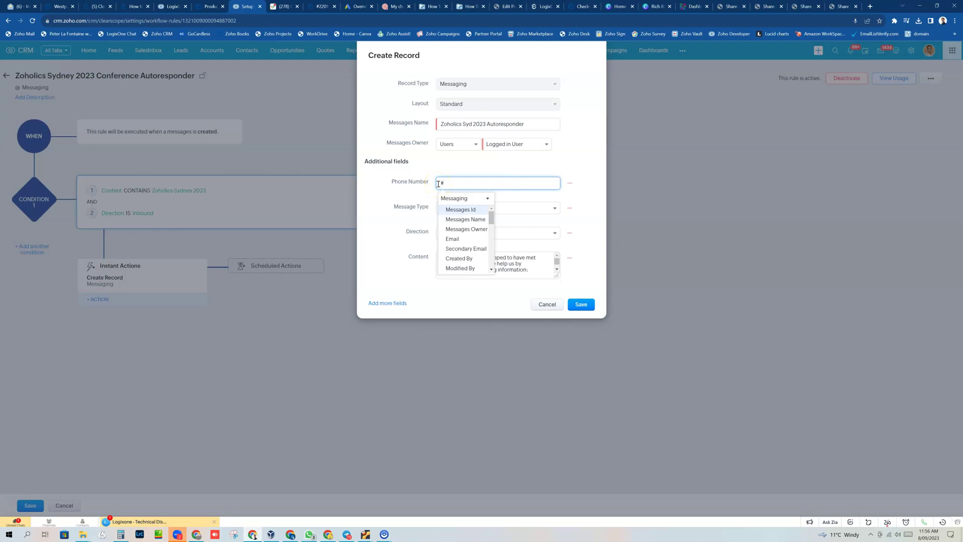
text(ph)
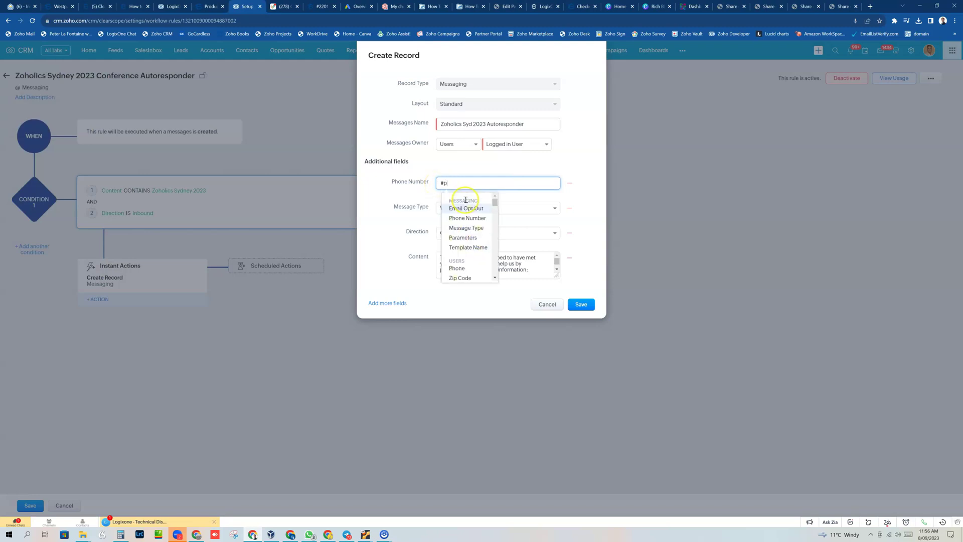
click(468, 209)
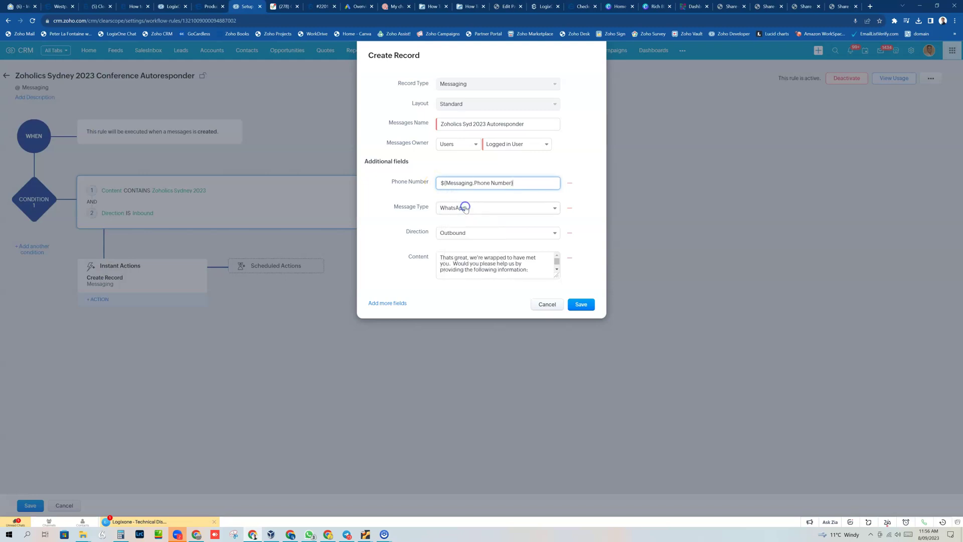
click(469, 208)
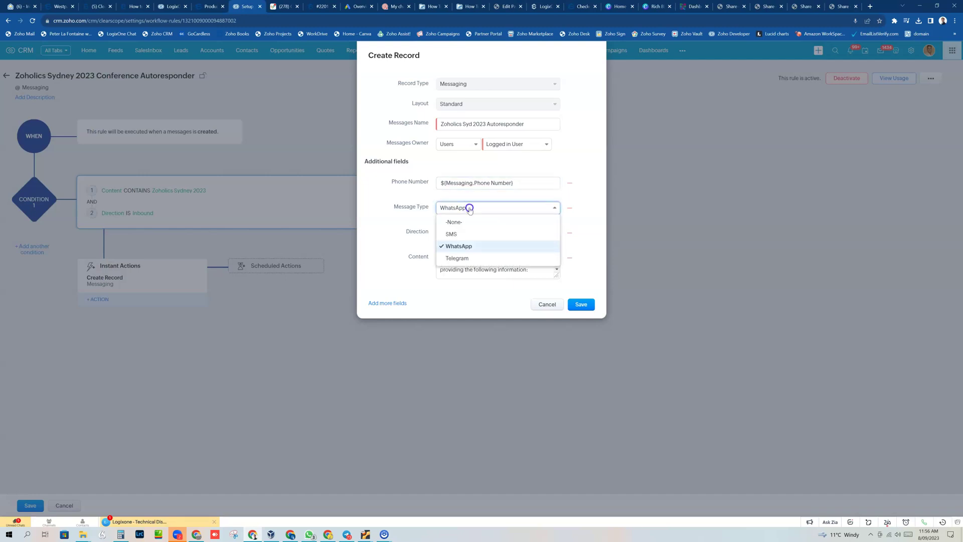
click(470, 210)
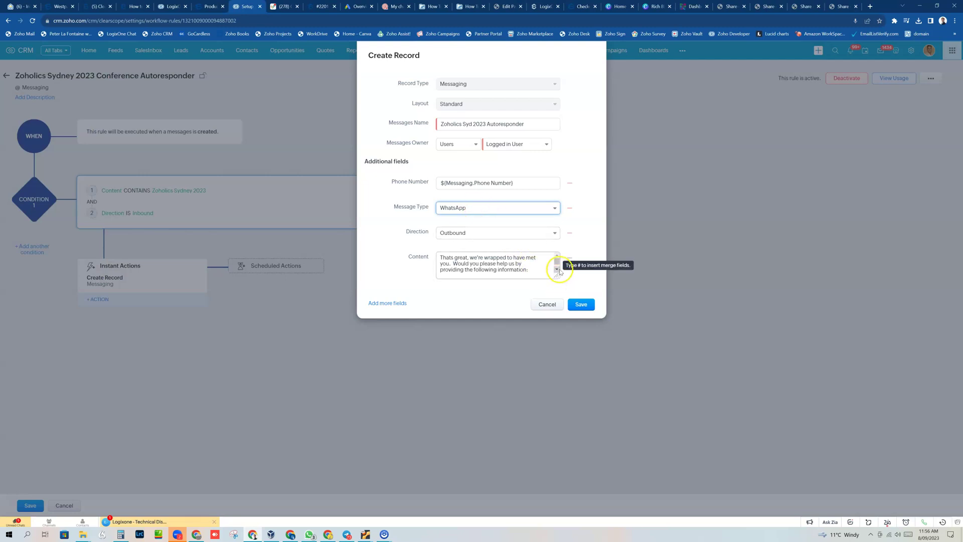
drag(557, 261, 556, 269)
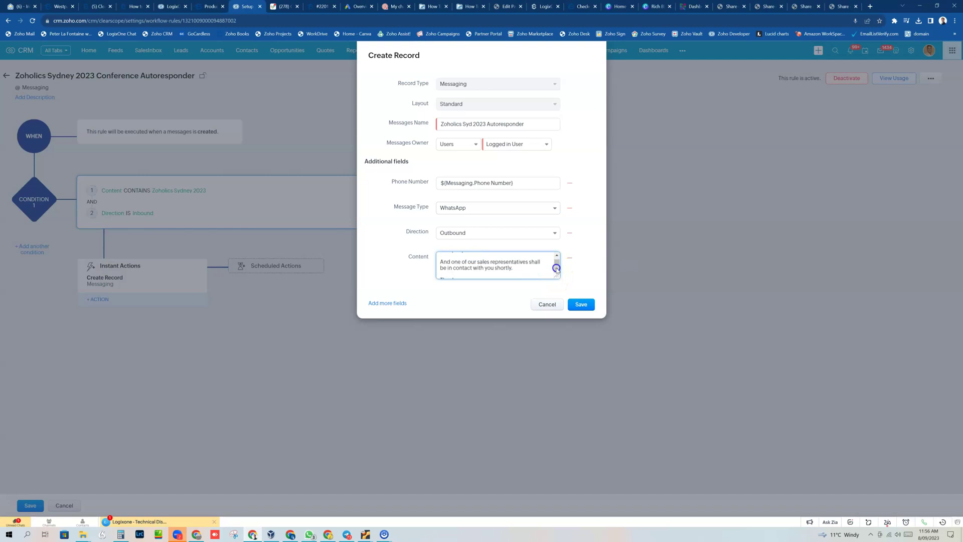
click(581, 304)
click(31, 506)
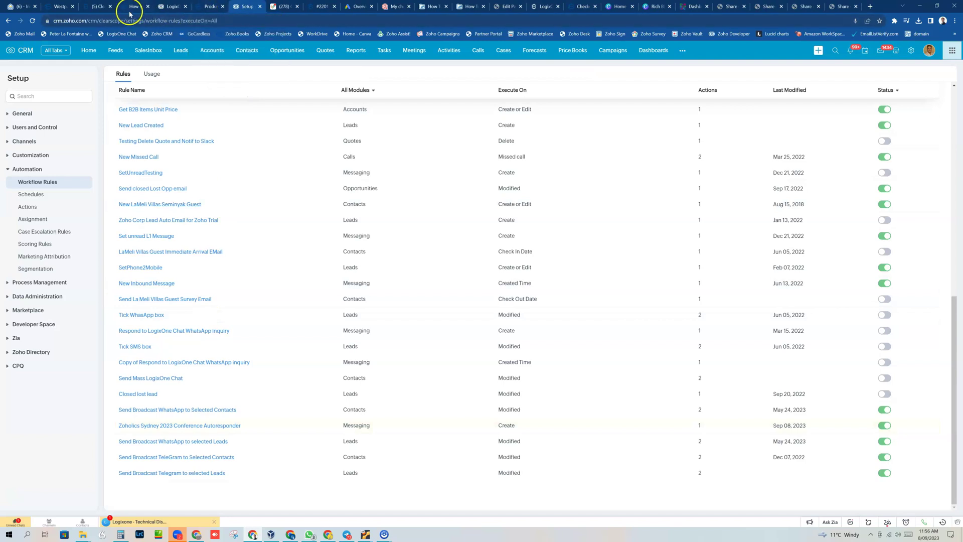
Open the Knowledge Base article on auto-responders with LogixOne Chat and Workflow rules
click(131, 9)
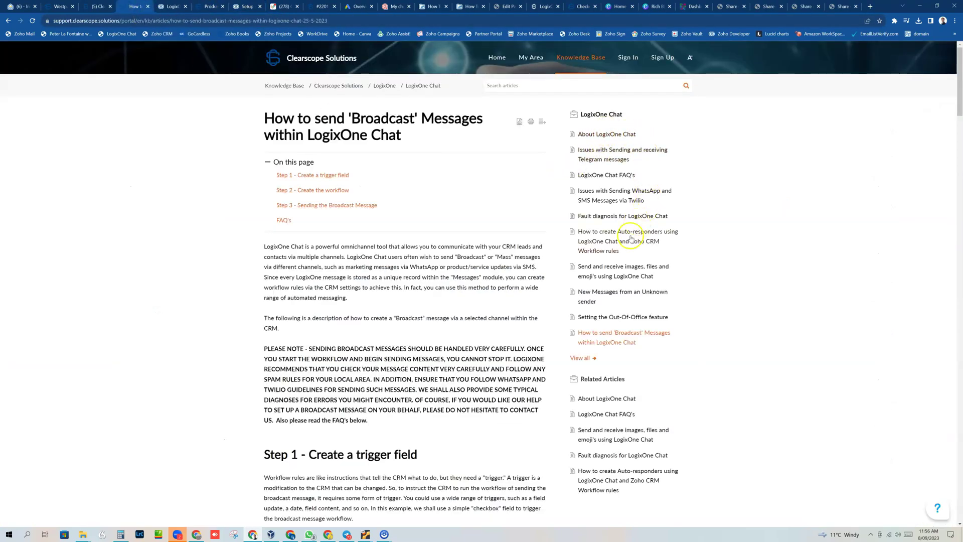
click(612, 235)
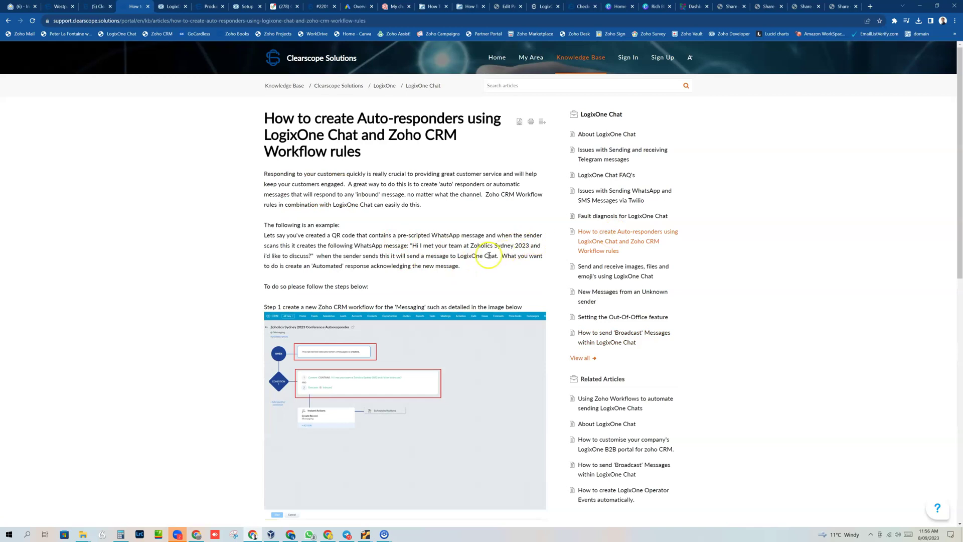
scroll(374, 169, down, 4)
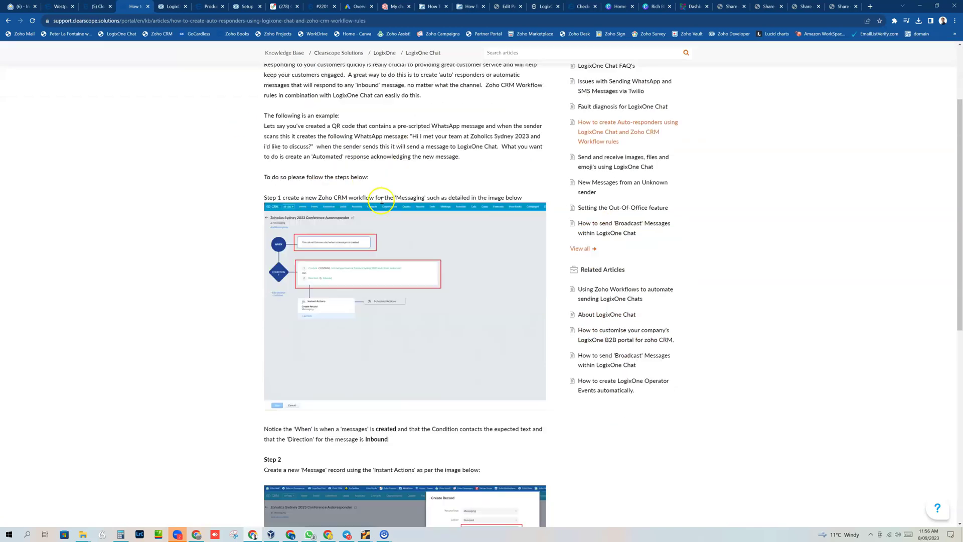
scroll(382, 201, down, 4)
scroll(381, 201, down, 4)
scroll(382, 200, down, 2)
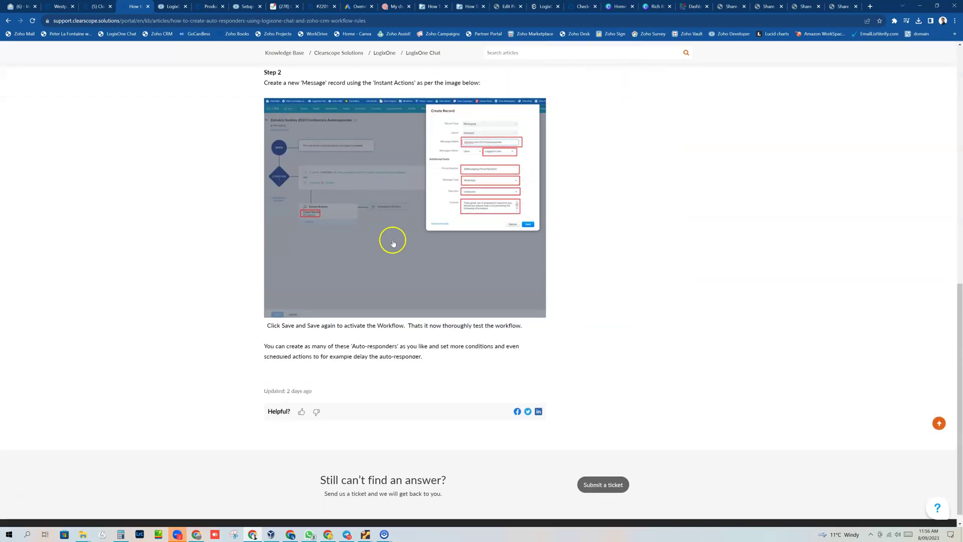
scroll(392, 240, up, 5)
scroll(392, 240, up, 8)
scroll(392, 240, up, 1)
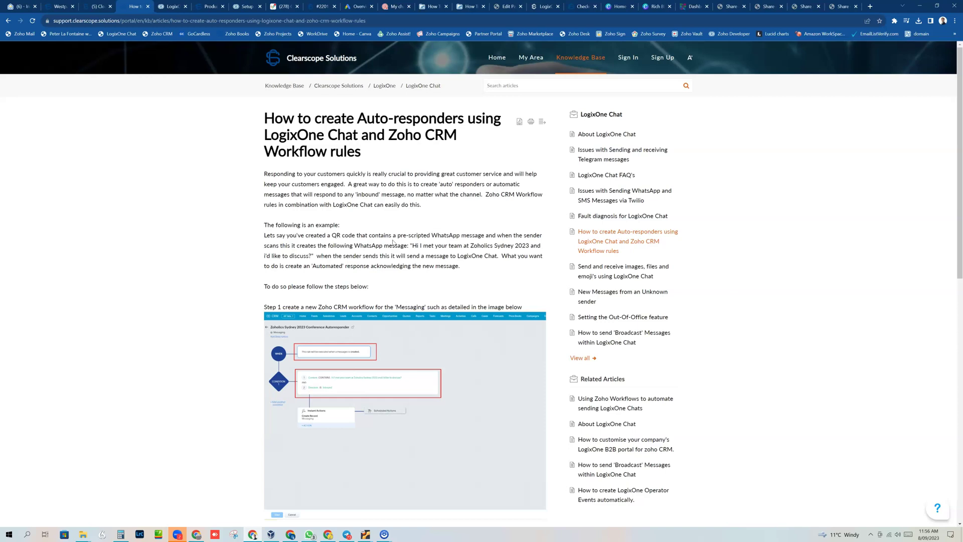
click(393, 239)
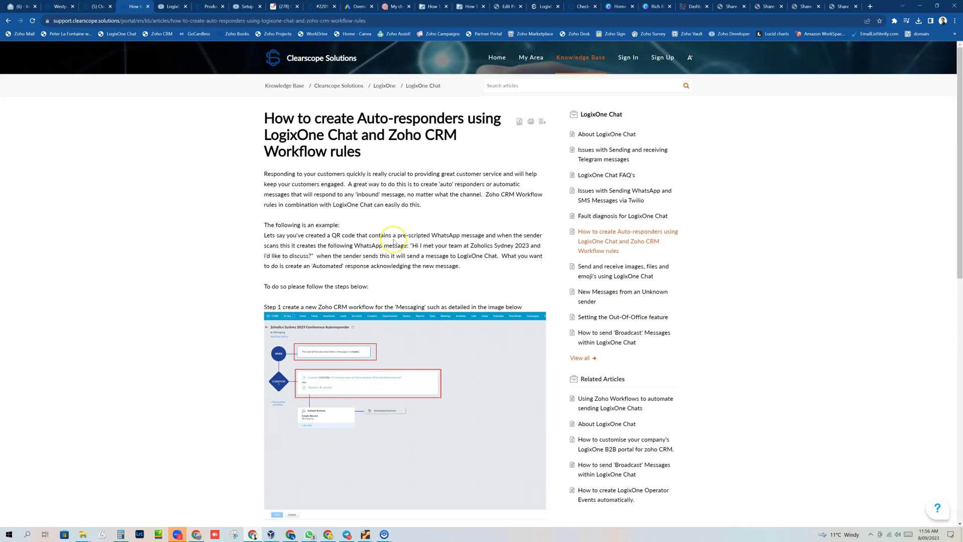